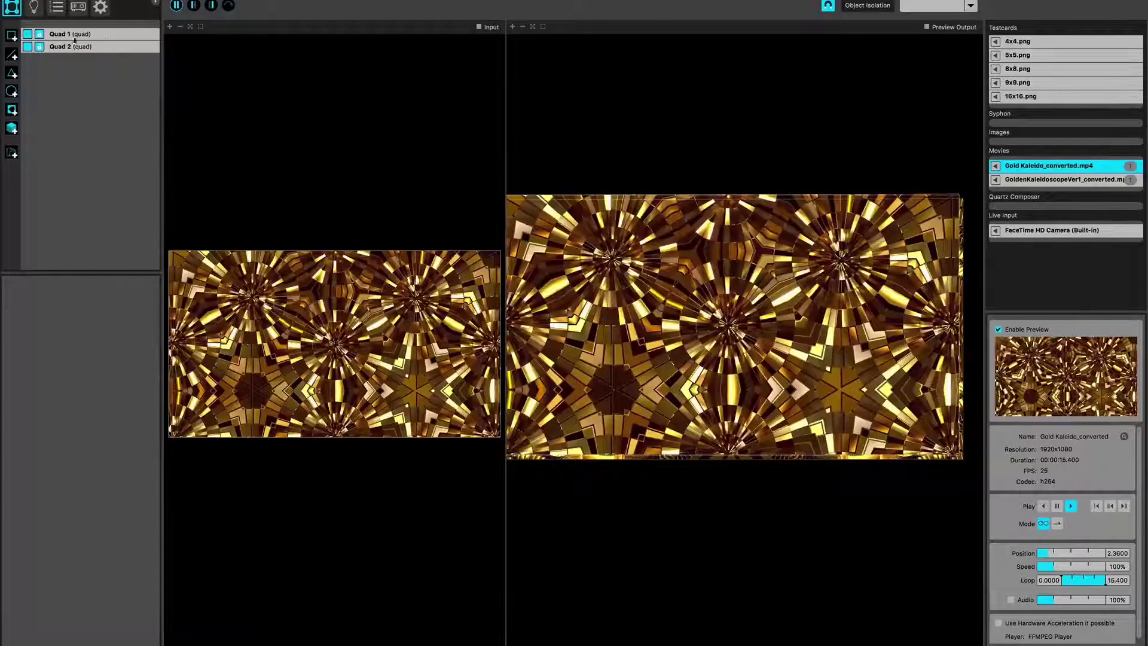
# Select and then deselect Quad 1, and switch to the full-width Preview Output view.
pyautogui.click(28, 36)
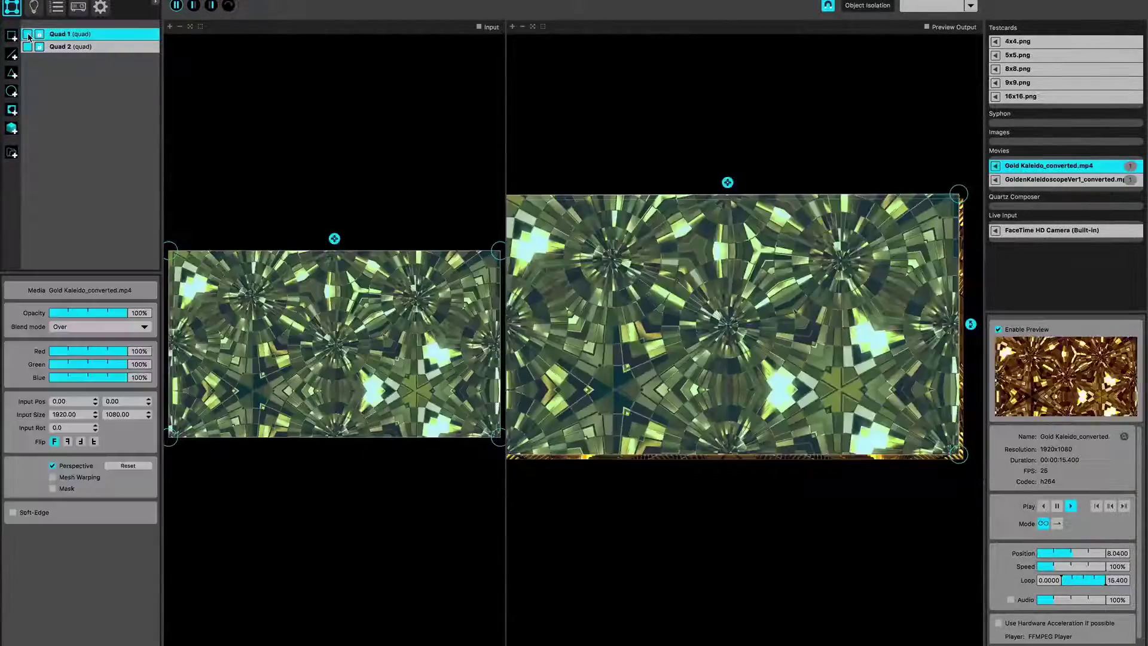
pyautogui.click(28, 36)
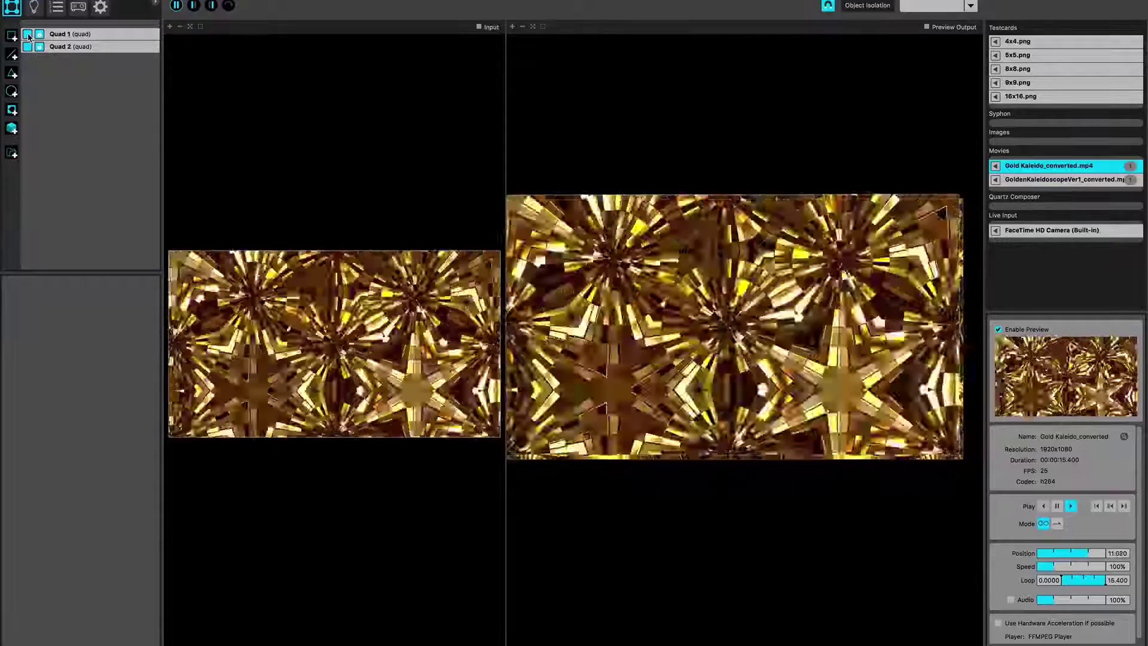
pyautogui.click(212, 5)
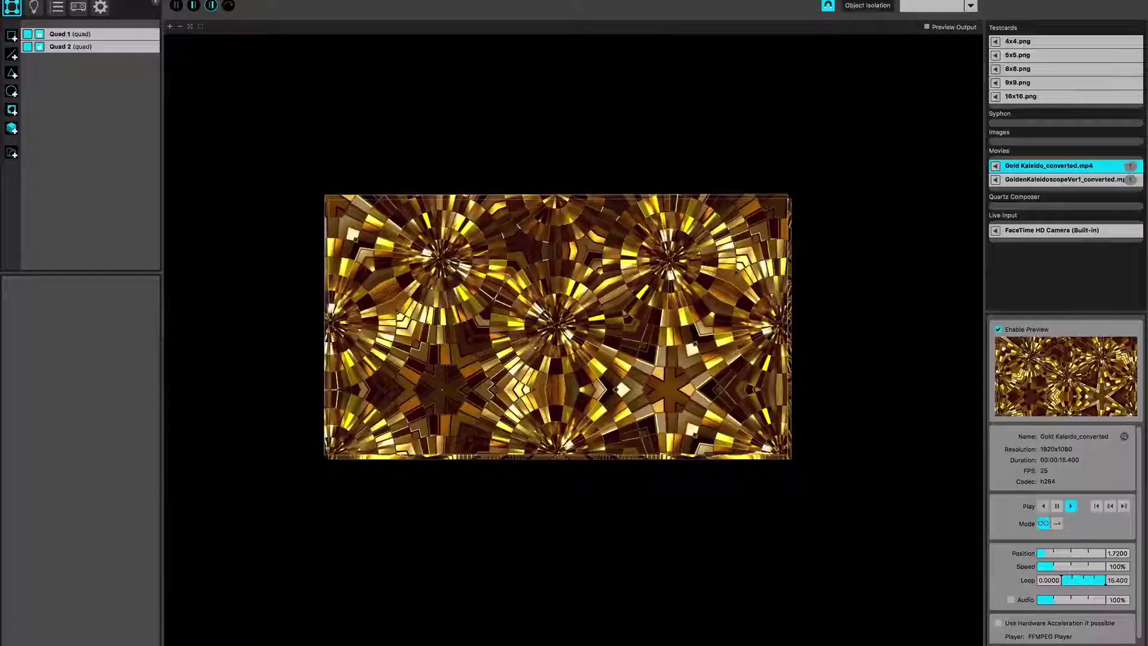
# Check the Leap Motion tray options, then bring up the Controls List window.
pyautogui.click(592, 1)
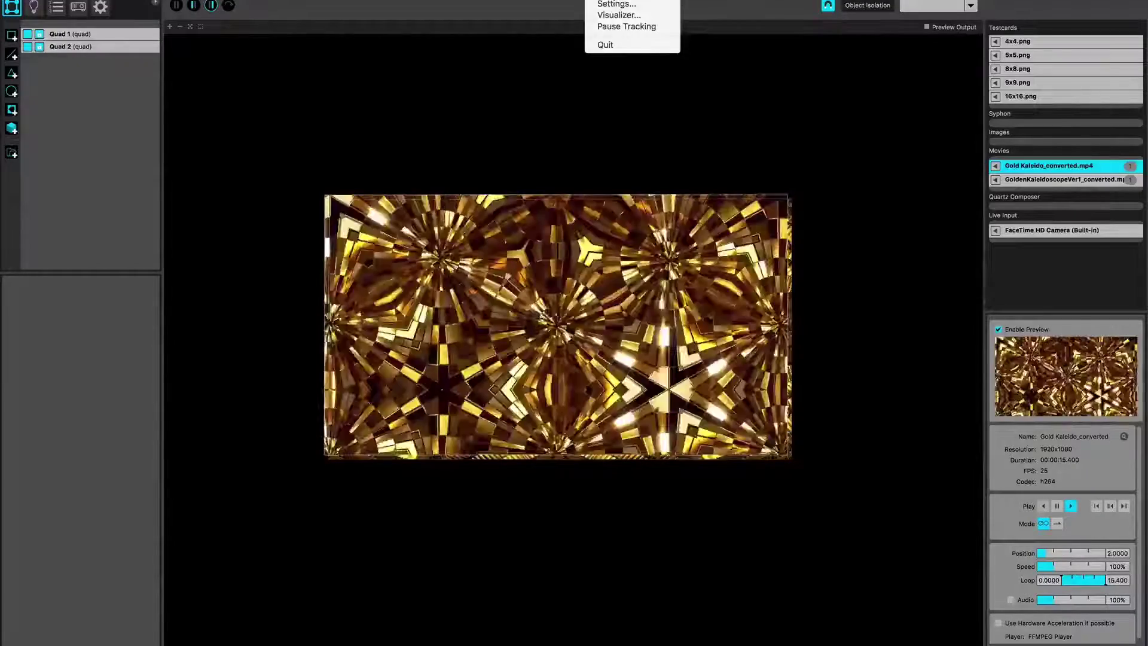
pyautogui.click(437, 1)
pyautogui.click(122, 0)
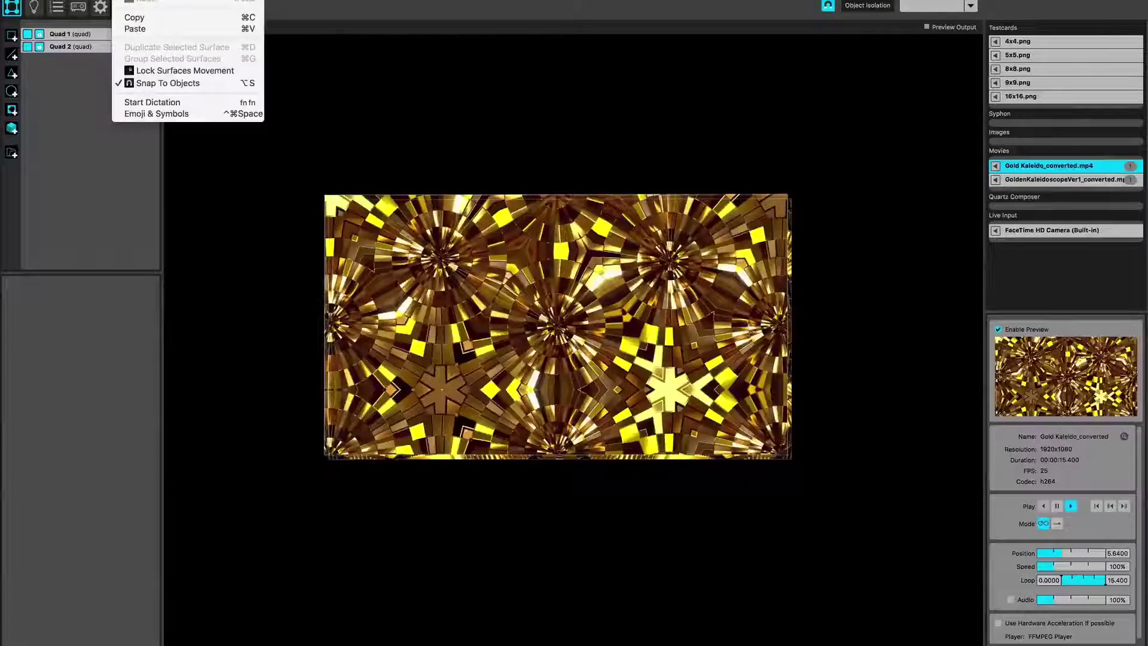
pyautogui.moveTo(153, 0)
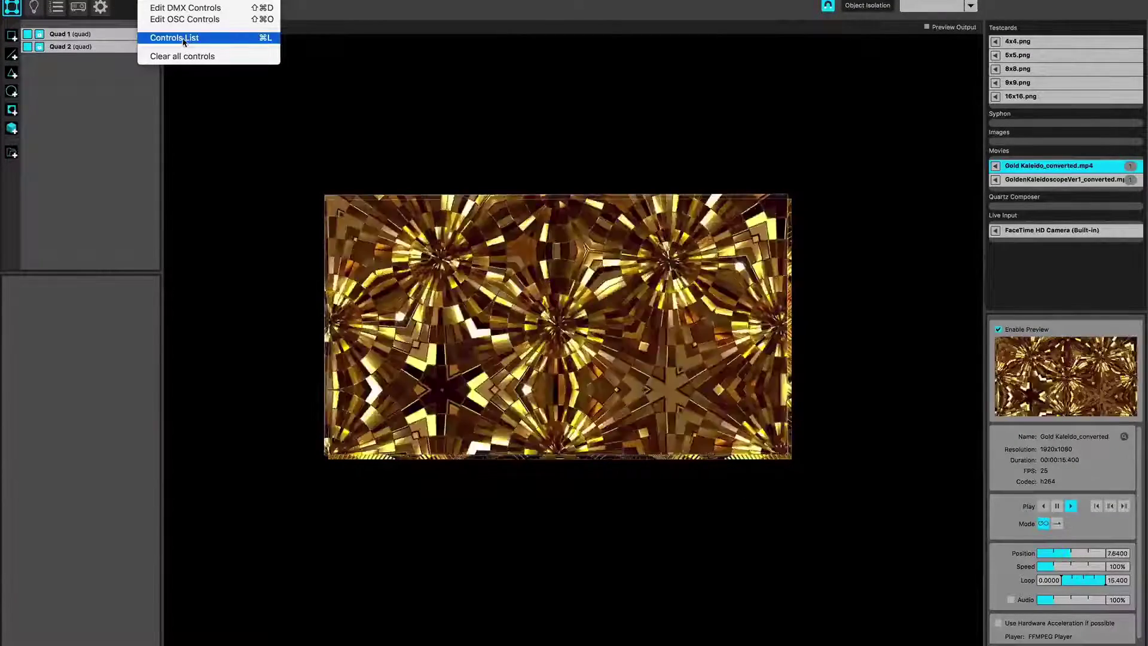
pyautogui.click(183, 39)
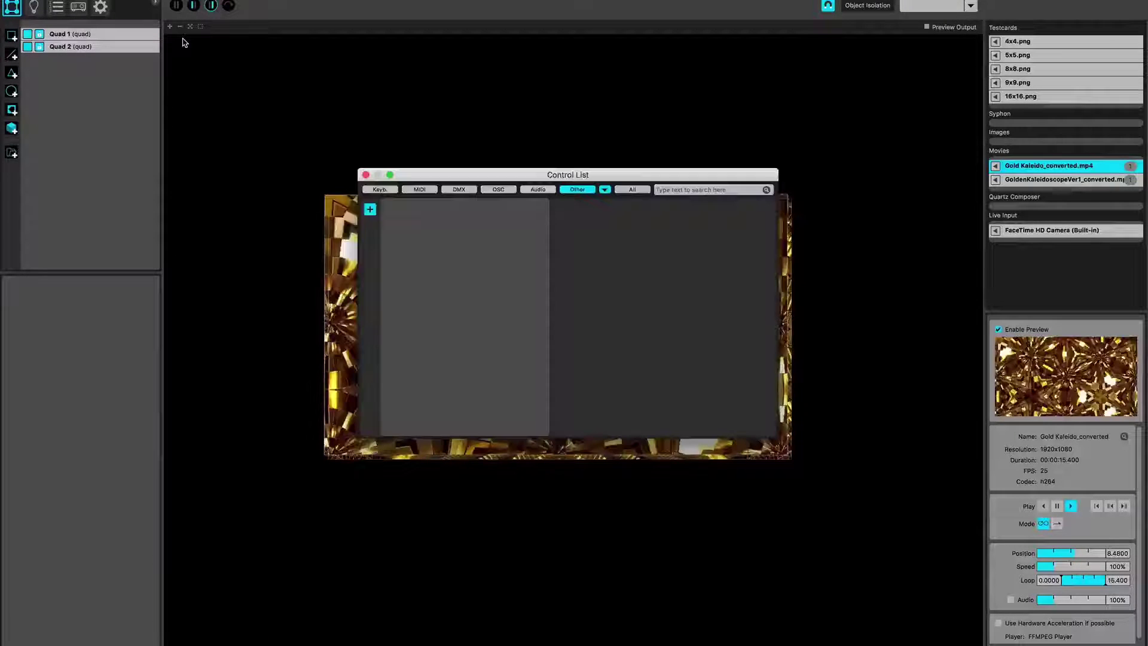
# Keep the Other source category, dismiss the add-control choices, and select Quad 1.
pyautogui.click(604, 189)
pyautogui.click(624, 206)
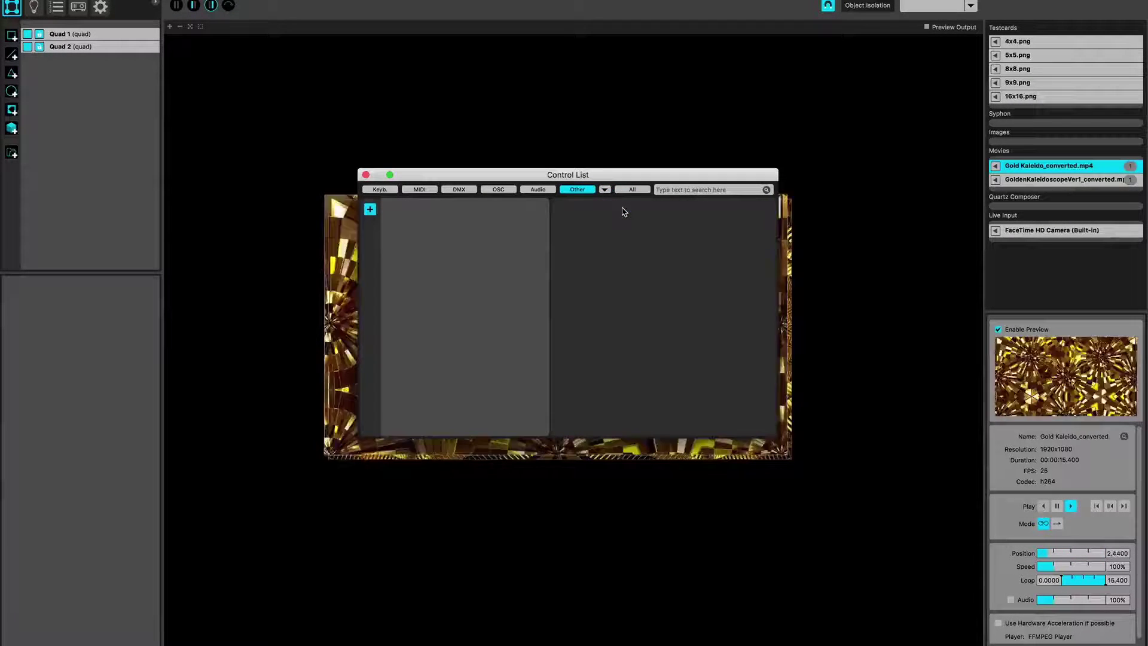
pyautogui.click(370, 210)
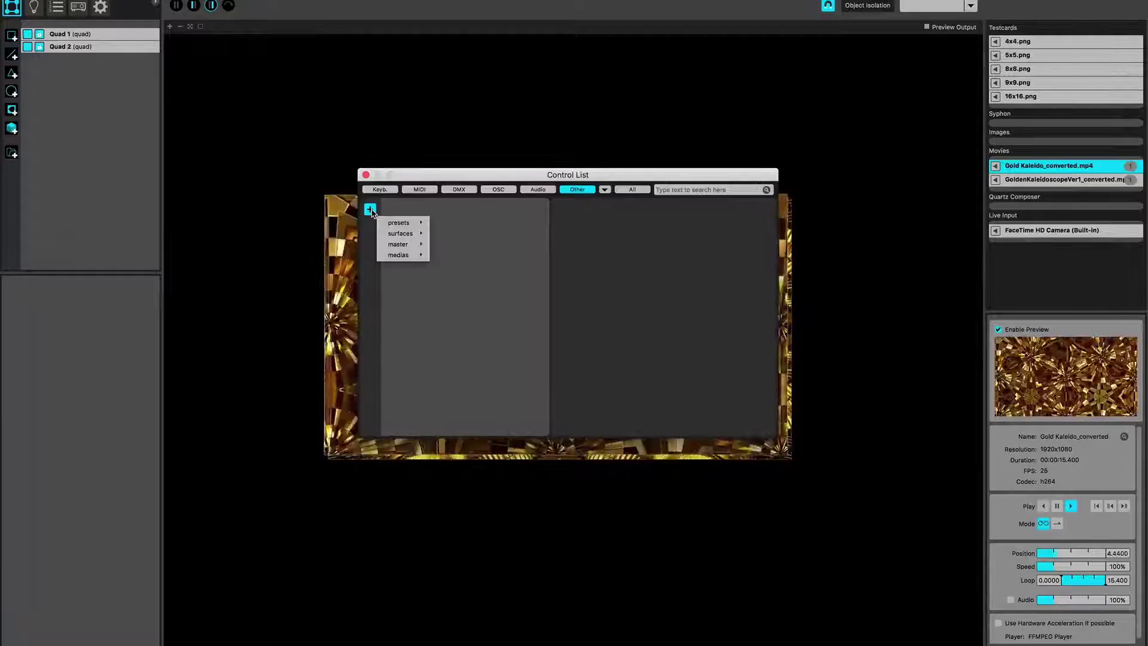
pyautogui.moveTo(392, 222)
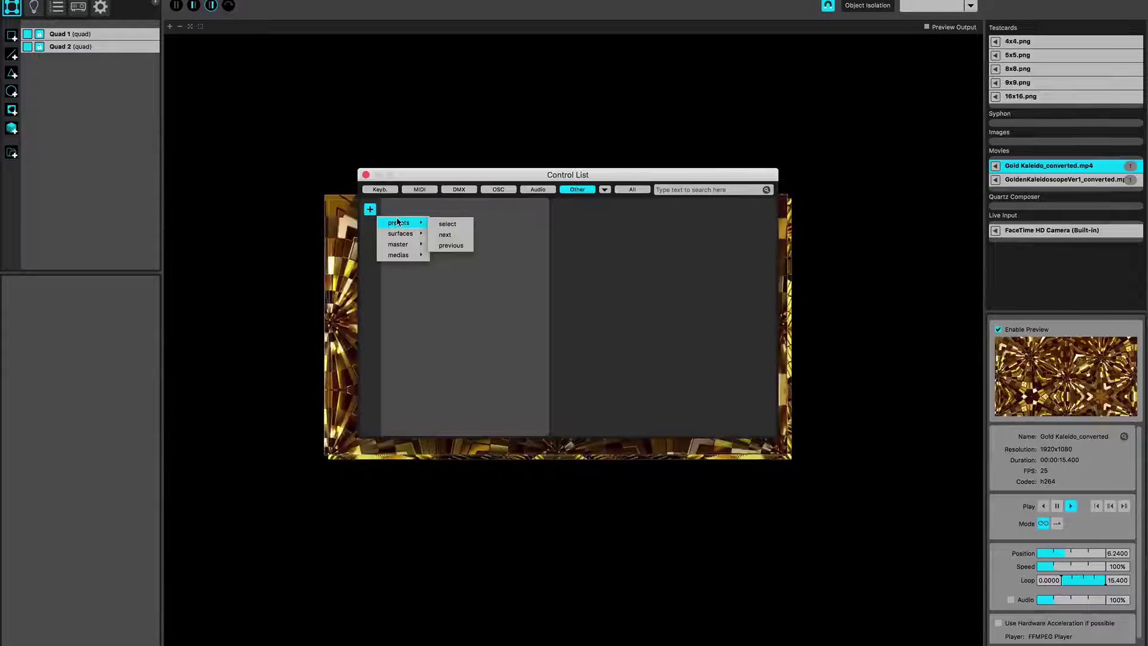
pyautogui.press('Escape')
pyautogui.click(102, 36)
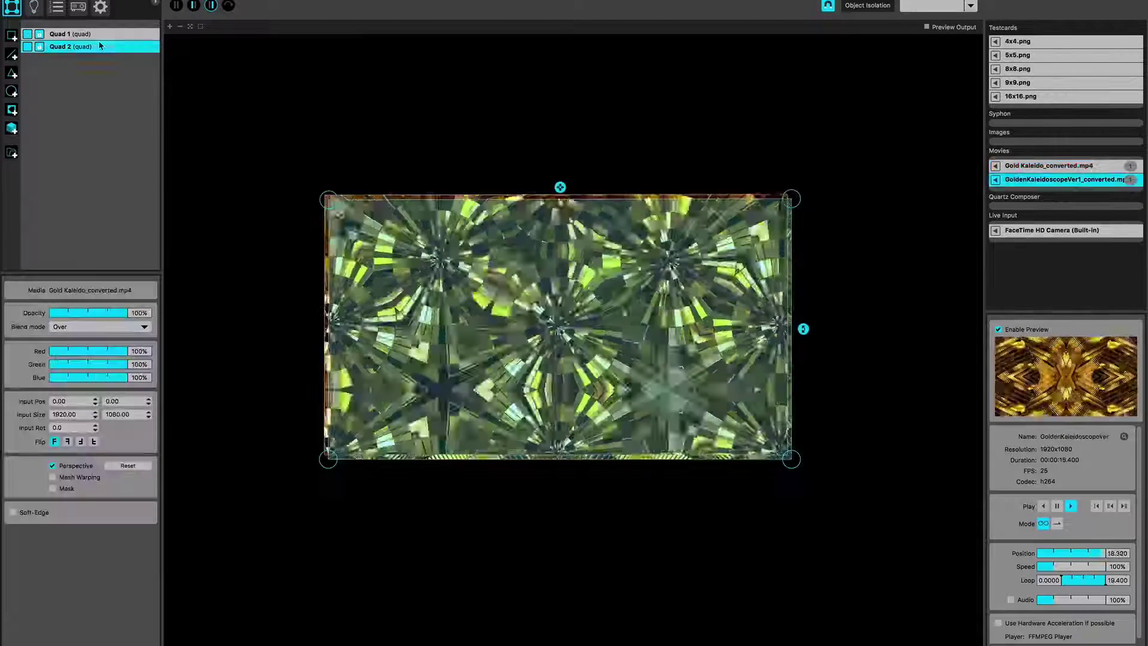
pyautogui.click(152, 1)
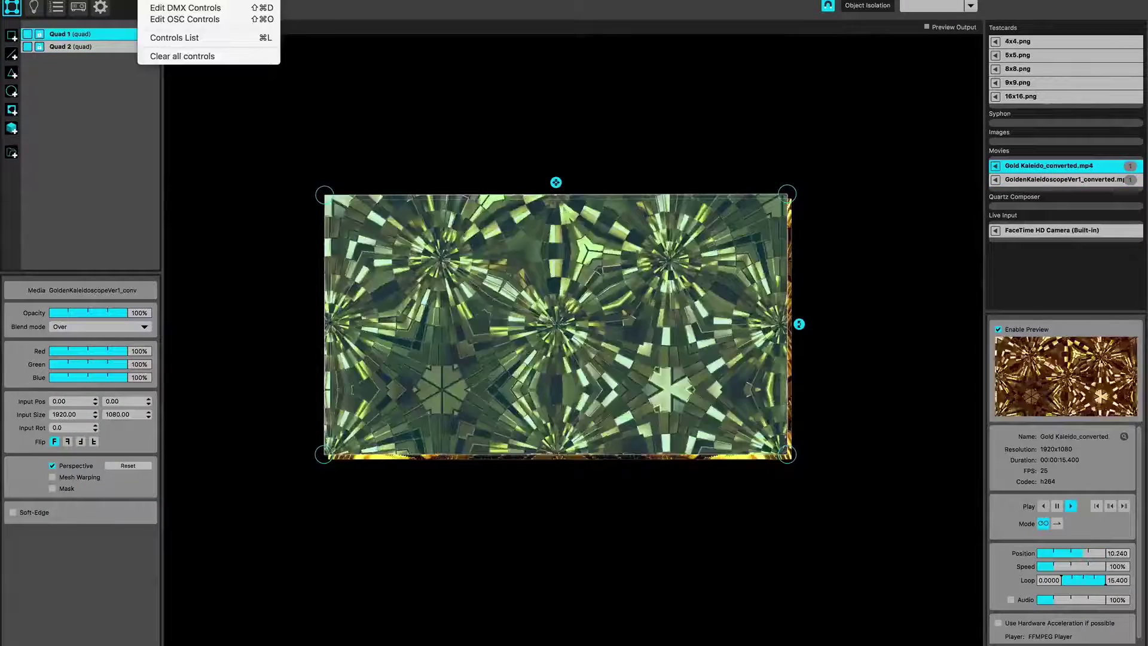
# Reopen the Control List and add a surfaces > selected > opacity control.
pyautogui.click(174, 37)
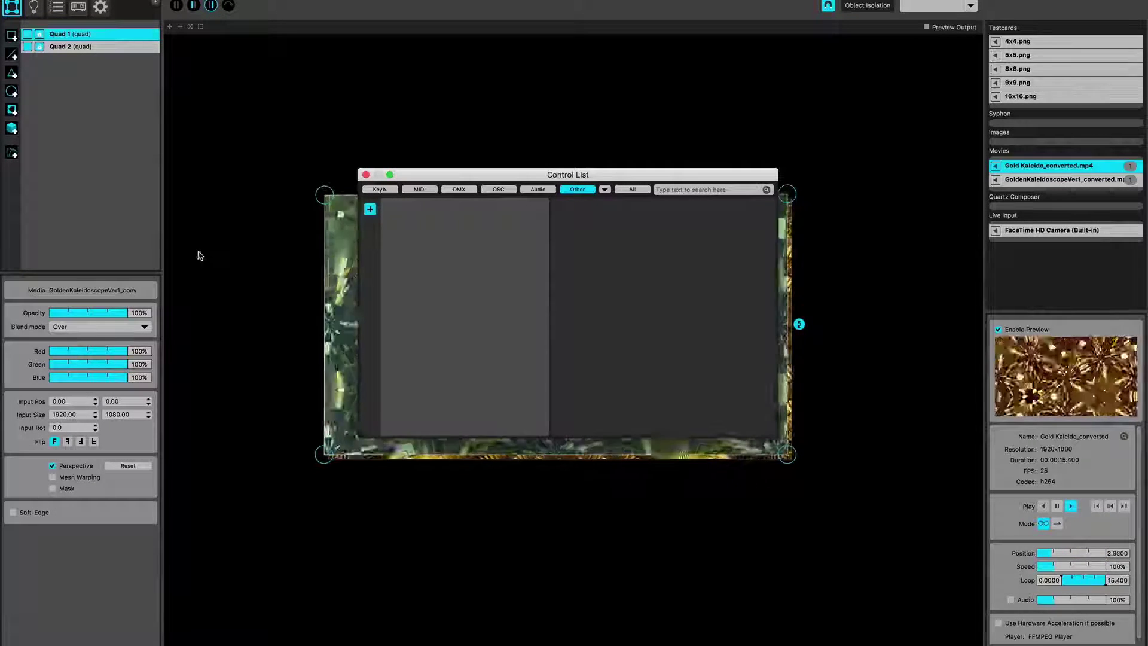
pyautogui.click(370, 210)
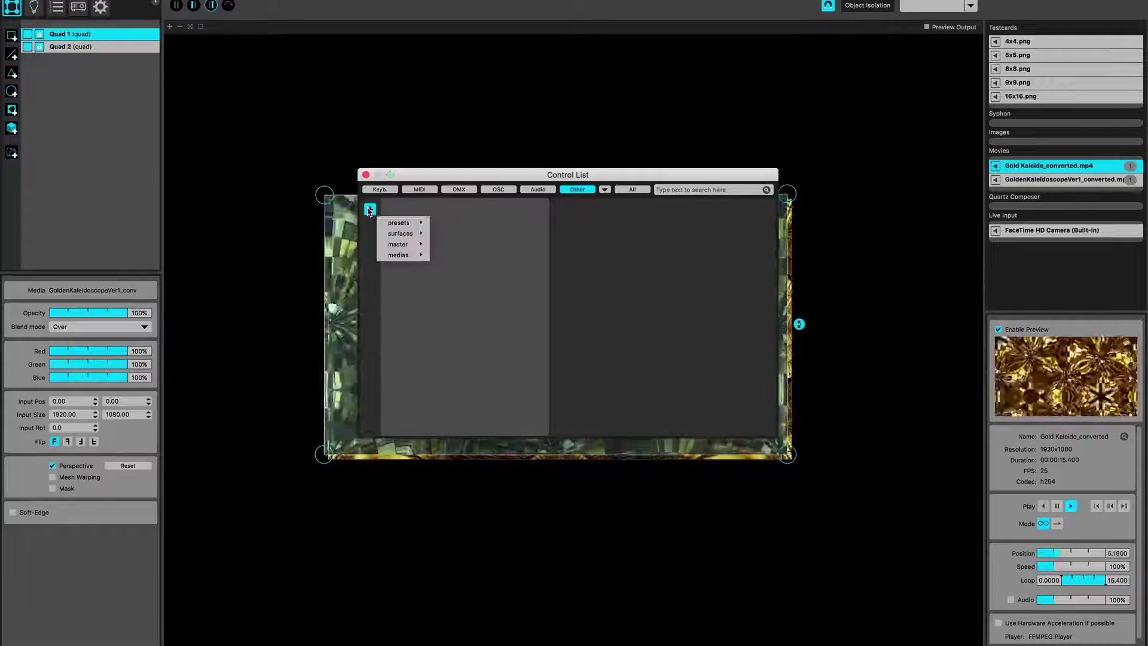
pyautogui.moveTo(402, 235)
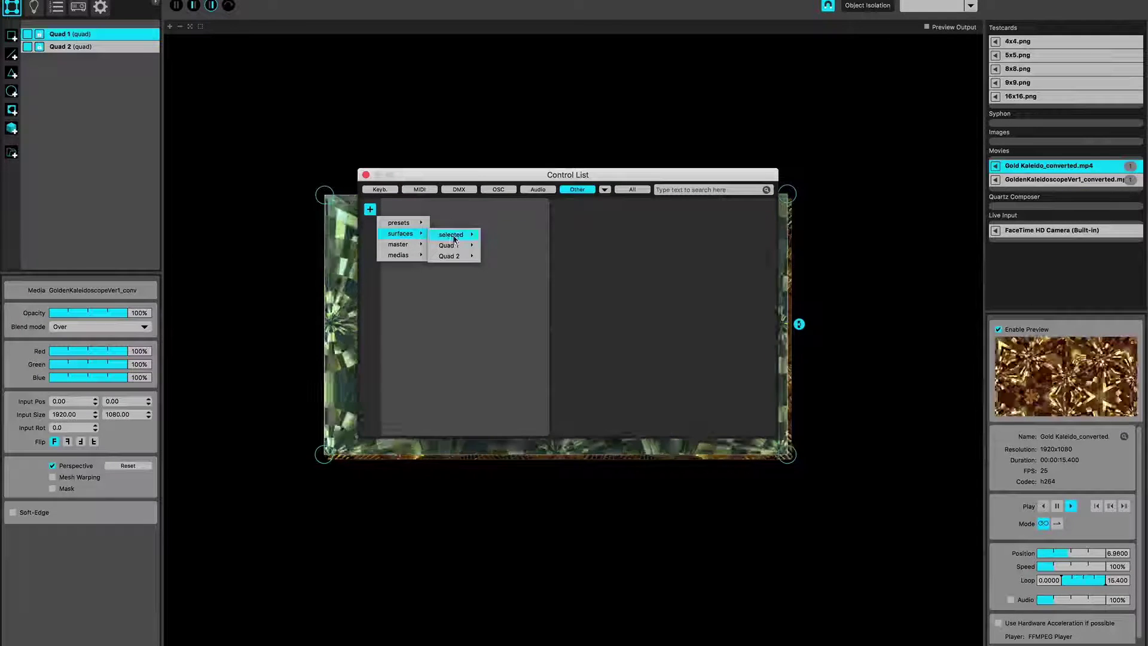
pyautogui.moveTo(453, 238)
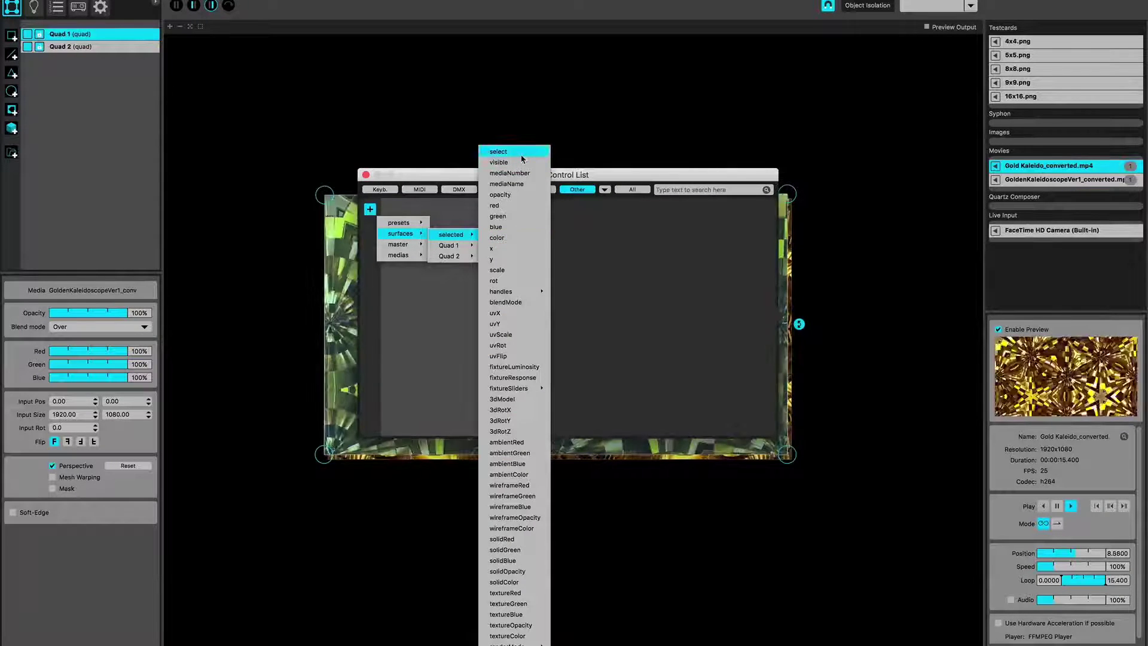
pyautogui.click(509, 195)
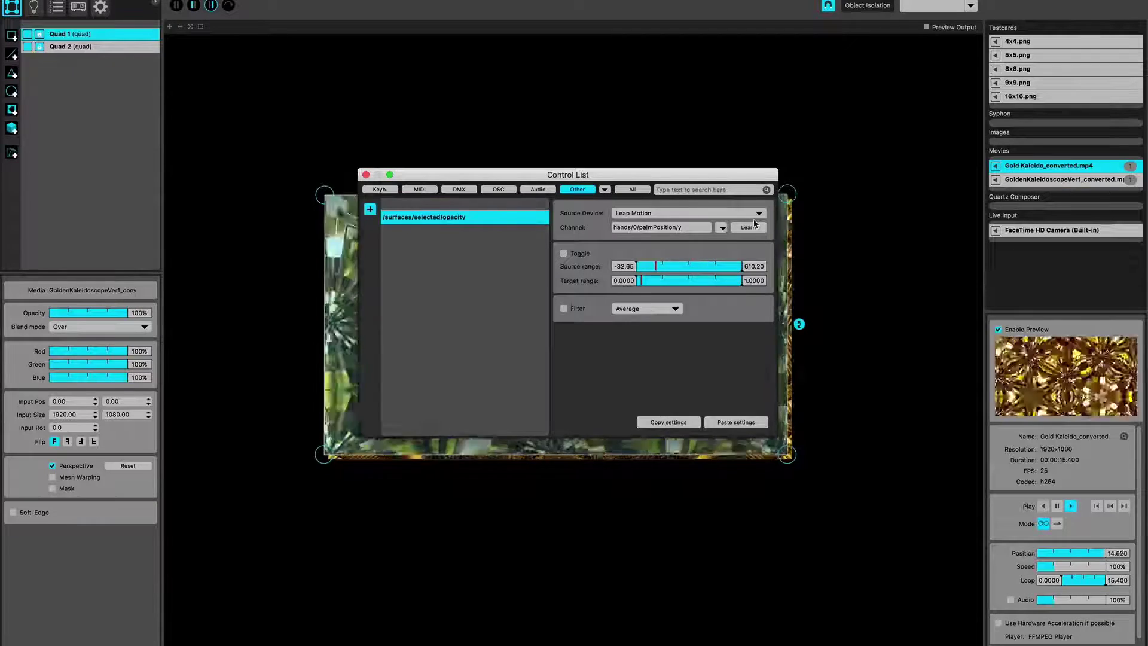
# Browse the Leap Motion hands and gestures channels, keeping hands/0/palmPosition/y for opacity.
pyautogui.click(721, 229)
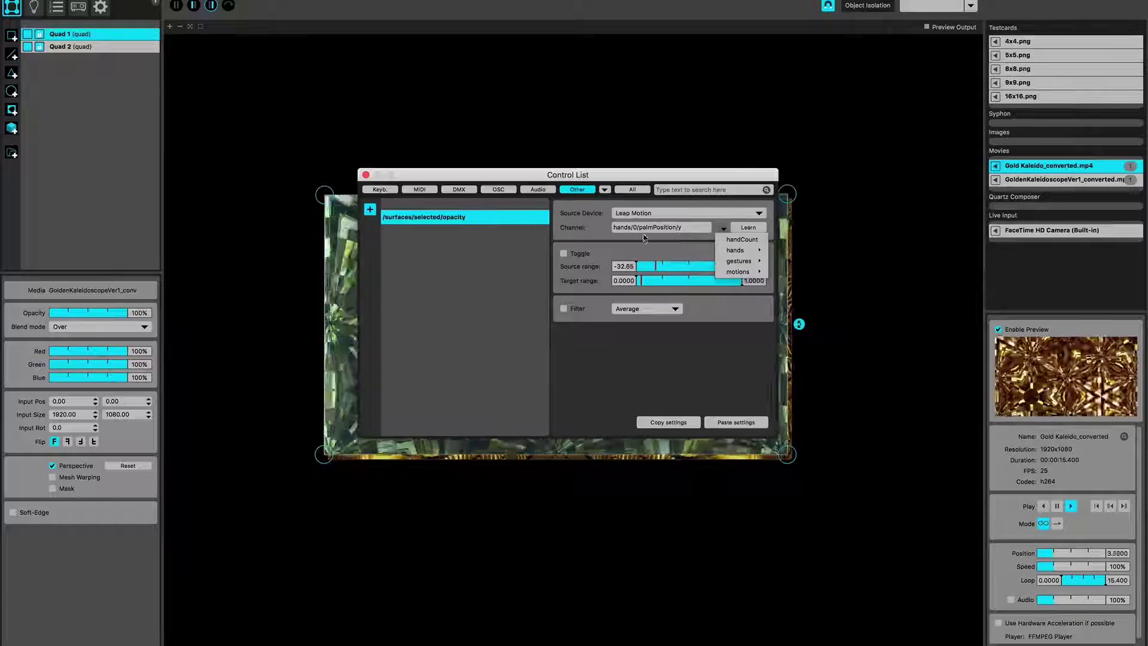
pyautogui.moveTo(739, 271)
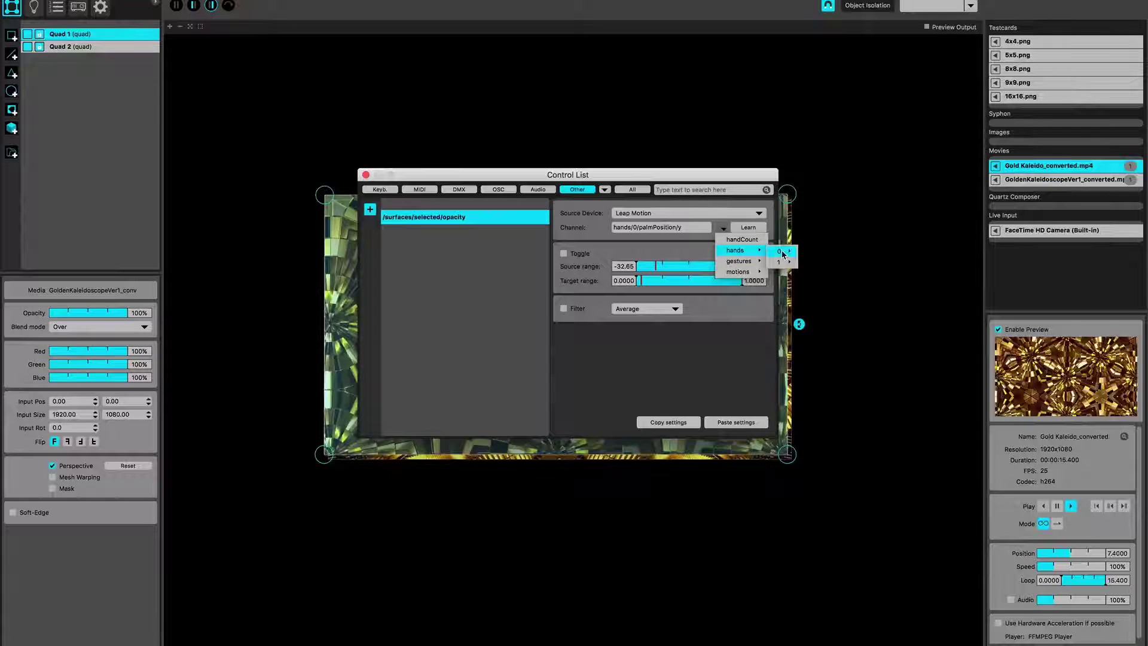
pyautogui.moveTo(783, 252)
pyautogui.moveTo(856, 279)
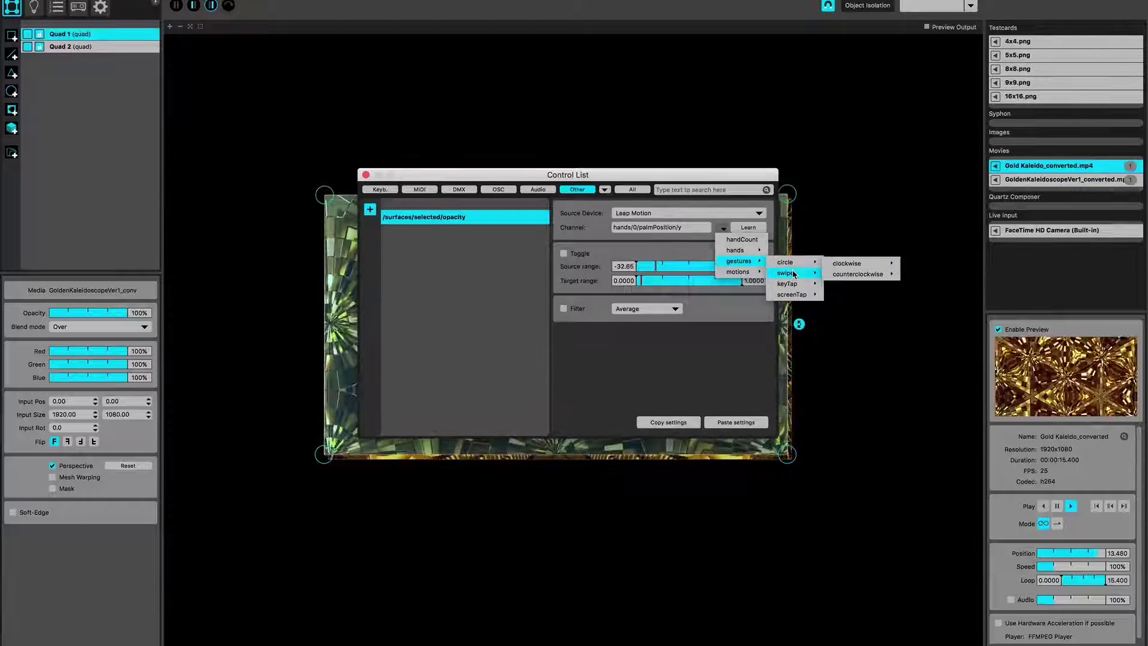
pyautogui.moveTo(794, 275)
pyautogui.moveTo(845, 305)
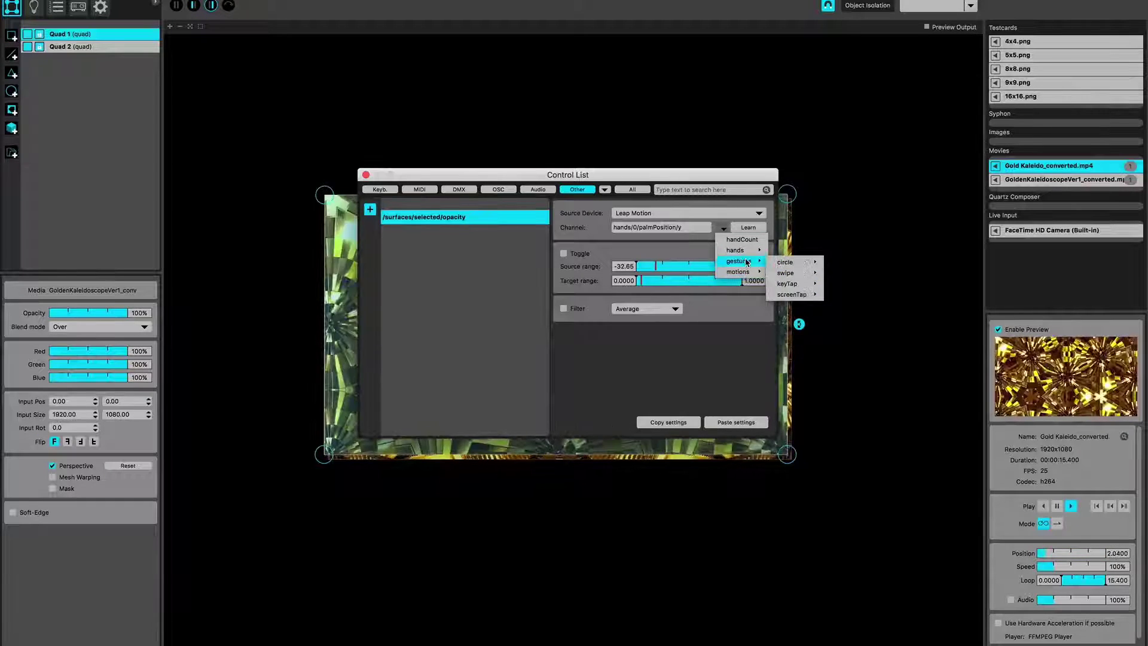
pyautogui.moveTo(535, 178); pyautogui.dragTo(681, 336)
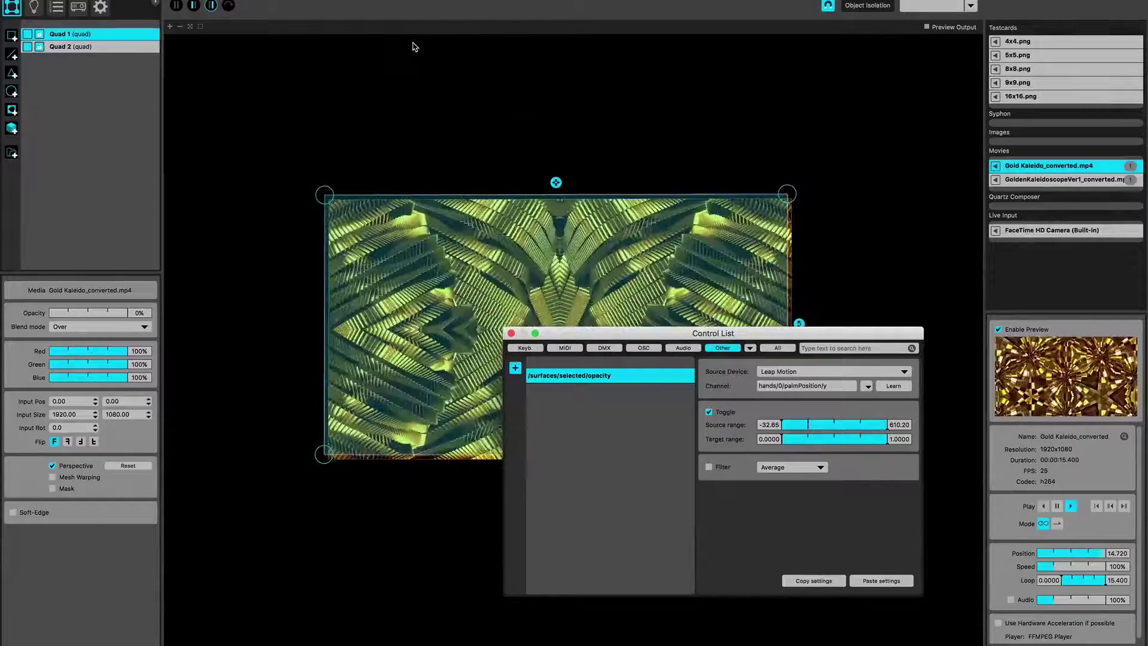
# Add a 1-second Average filter, turn Toggle off, close the Control List, and exit full screen.
pyautogui.click(709, 469)
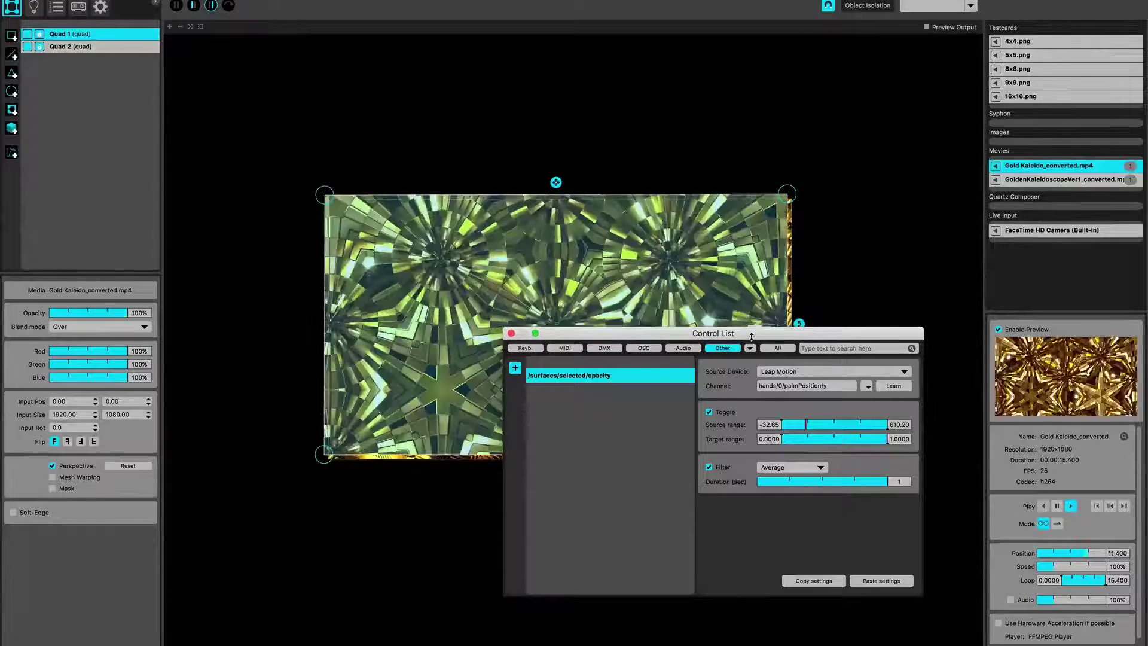
pyautogui.moveTo(752, 337); pyautogui.dragTo(546, 126)
pyautogui.click(503, 201)
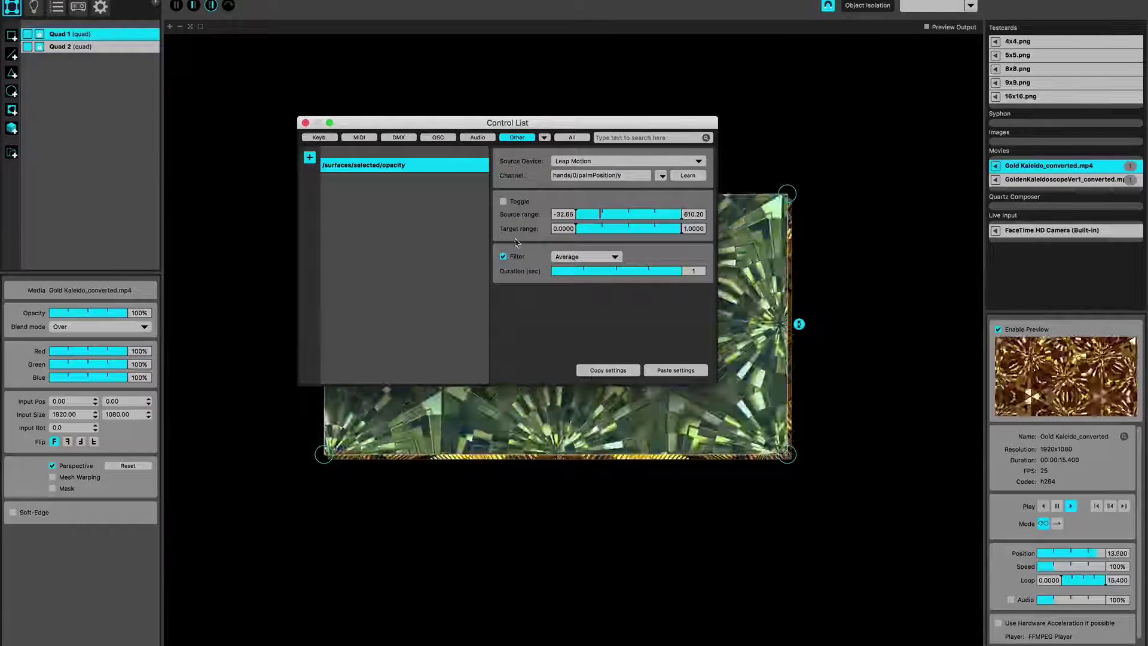
pyautogui.press('super+w')
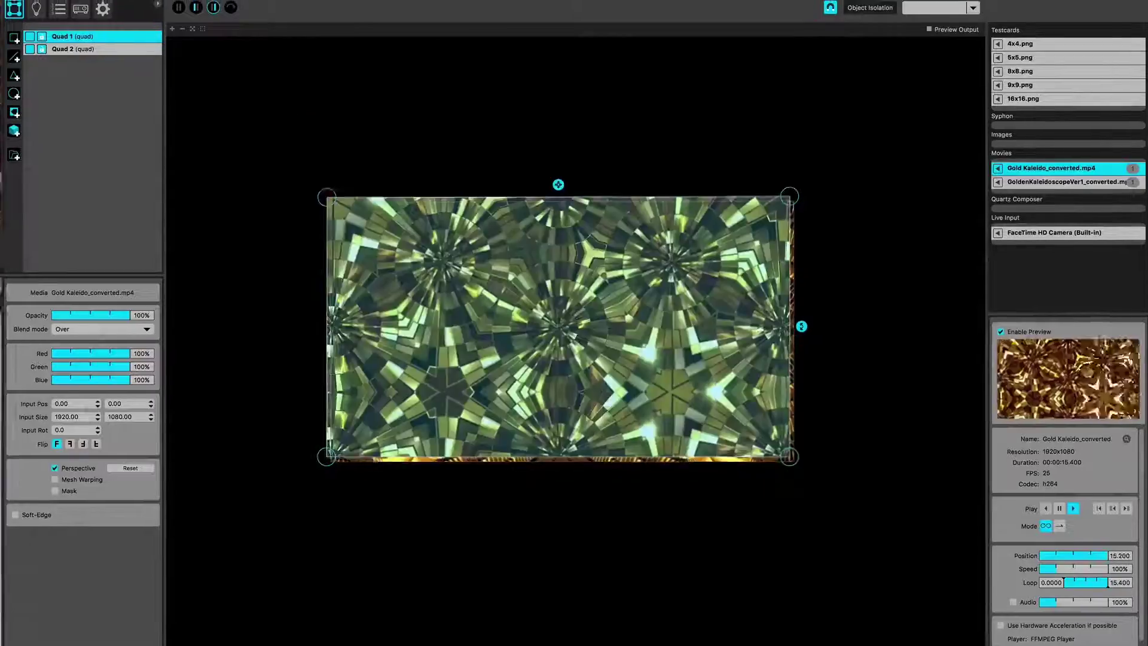
pyautogui.press('super+ctrl+f')
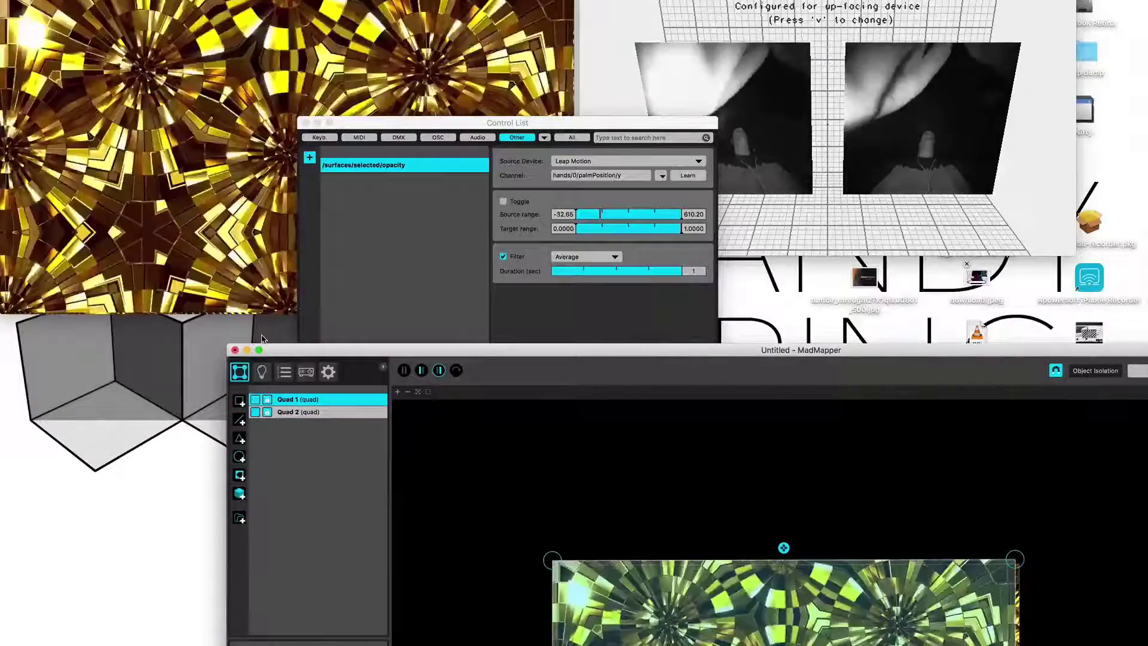
# Minimize MadMapper and place the Control List at lower left beside the visualizer.
pyautogui.click(247, 350)
pyautogui.moveTo(631, 120); pyautogui.dragTo(438, 310)
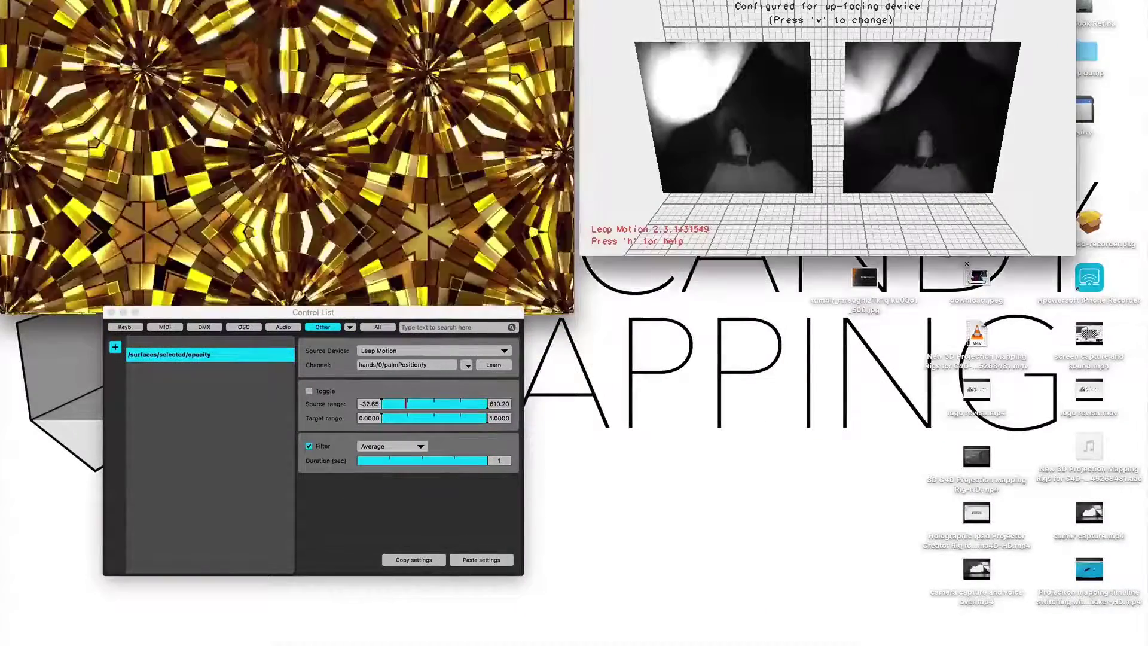
pyautogui.moveTo(757, 0); pyautogui.dragTo(771, 30)
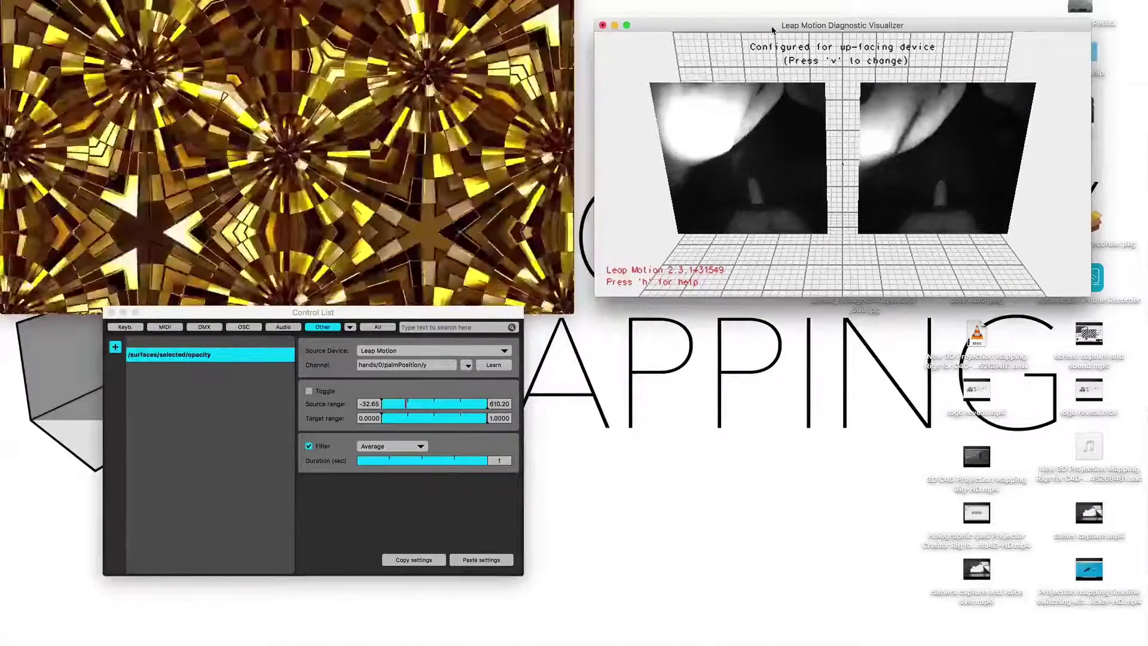
# Turn Toggle on for the opacity mapping and return the filter Duration to 1 second.
pyautogui.click(309, 392)
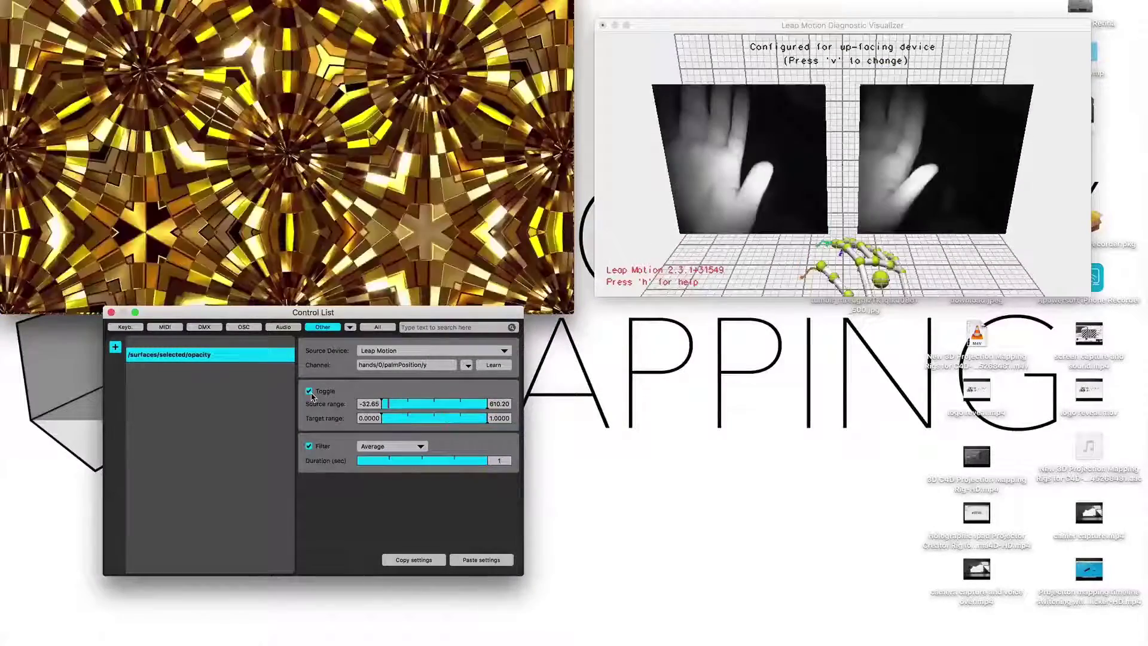
pyautogui.moveTo(433, 461); pyautogui.dragTo(362, 463)
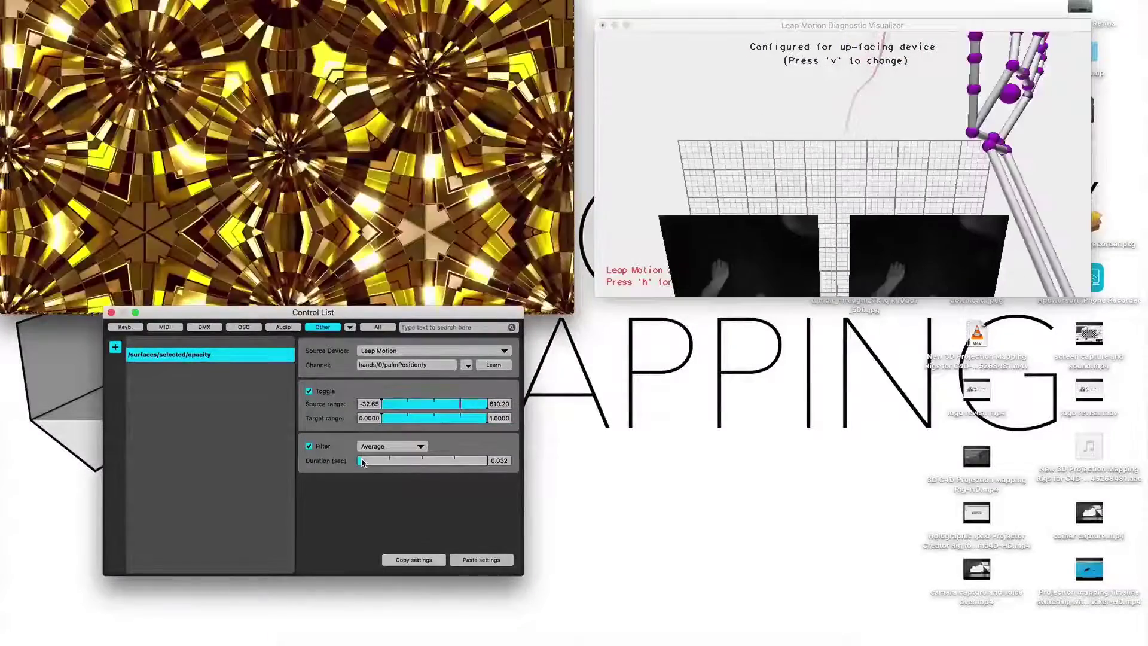
pyautogui.moveTo(499, 461); pyautogui.dragTo(524, 454)
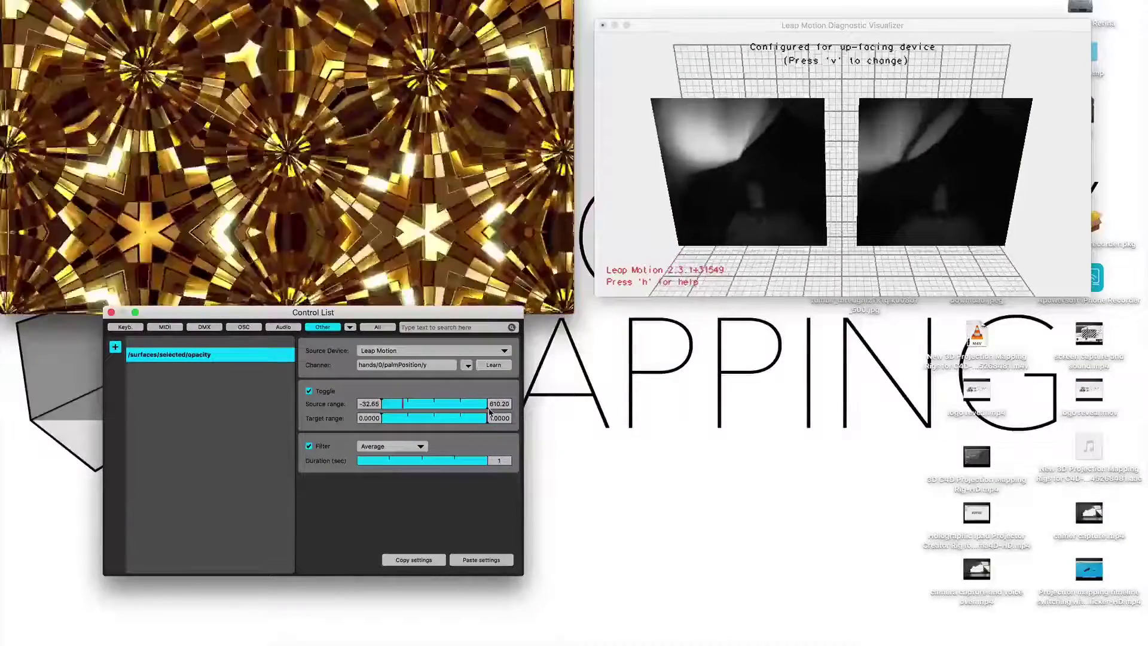
# Turn Toggle back off, then switch to Chrome's 'Full 3D light control' YouTube tab.
pyautogui.click(311, 393)
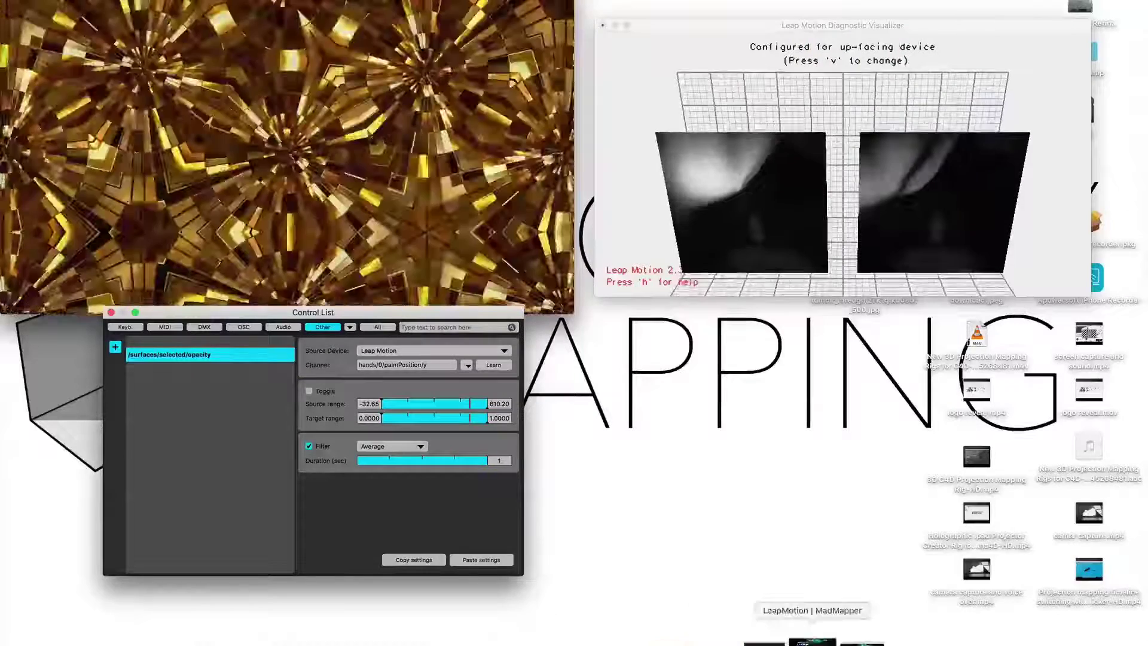
pyautogui.click(1052, 637)
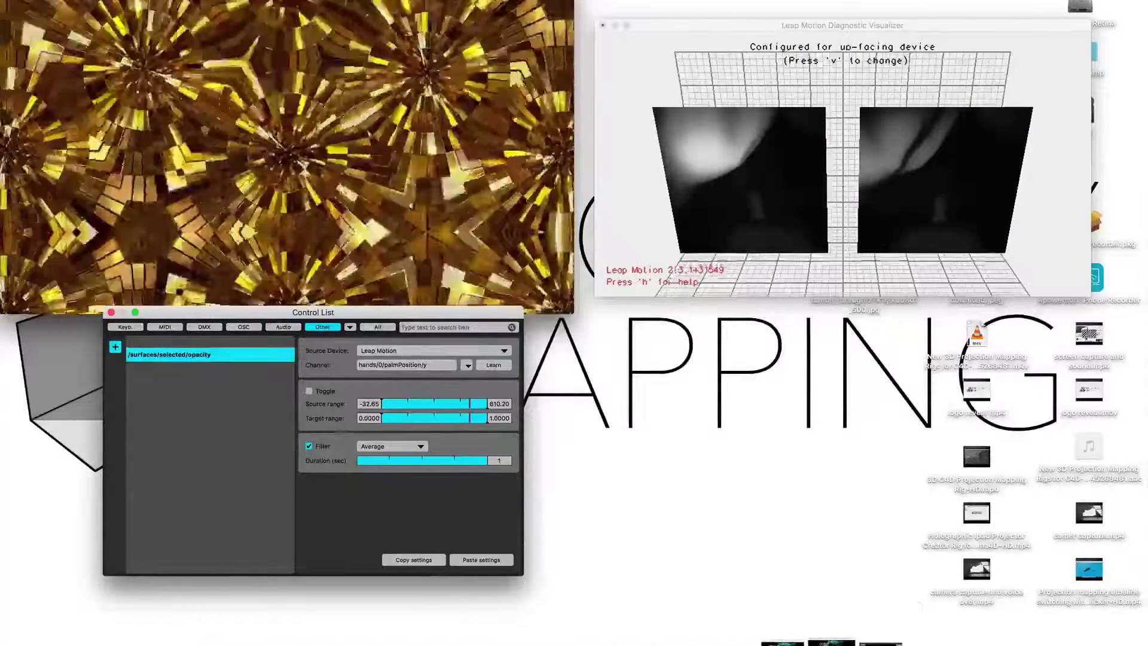
pyautogui.hotkey('ctrl', 'Tab')
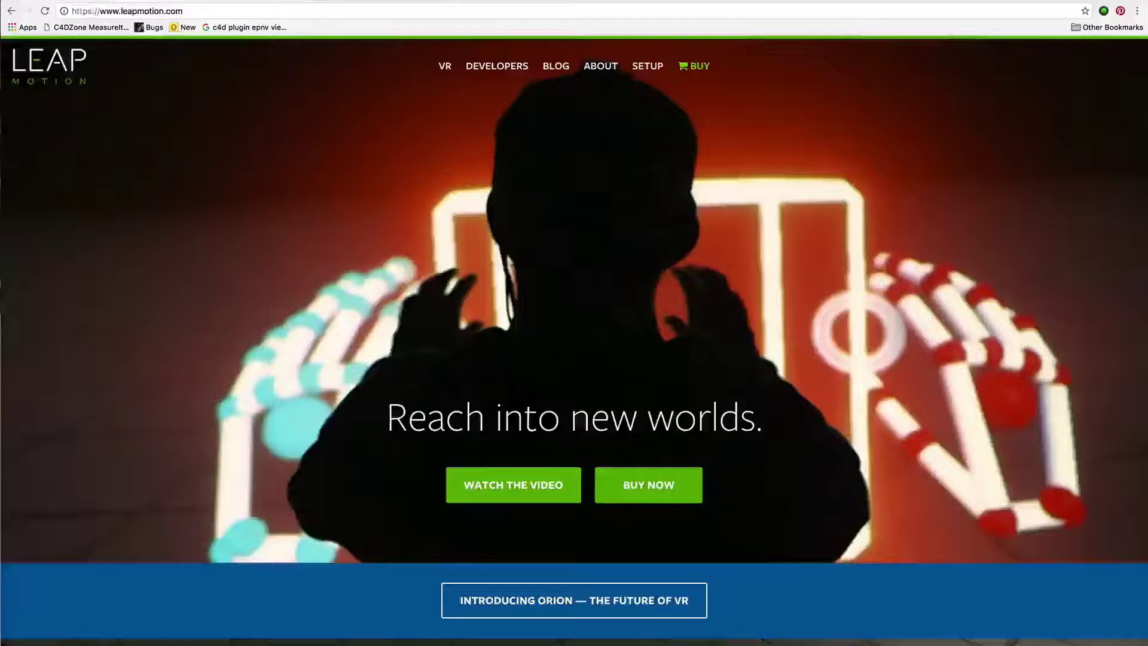
pyautogui.hotkey('ctrl', 'Tab')
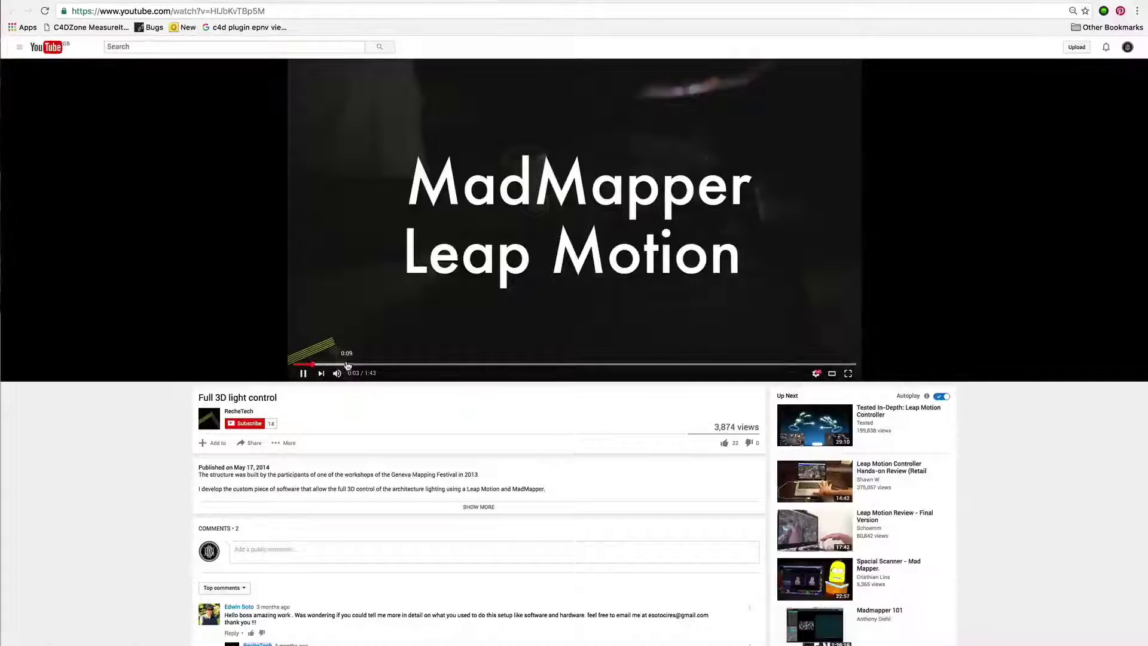
# Jump the video to 0:09 and resume playback.
pyautogui.click(345, 364)
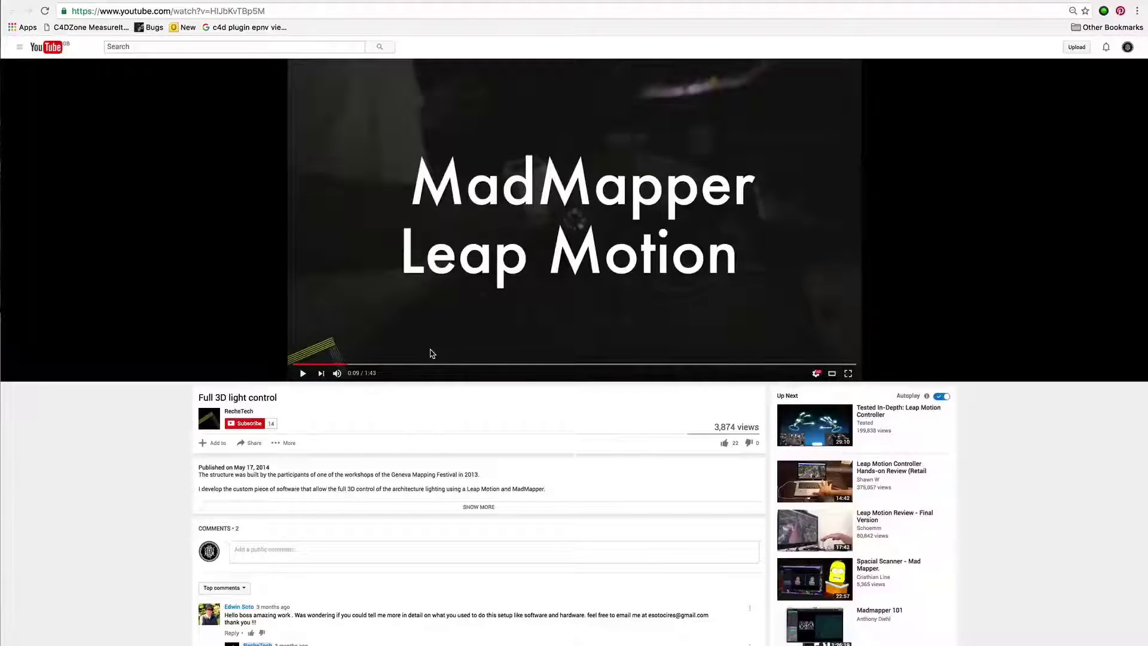
pyautogui.click(432, 353)
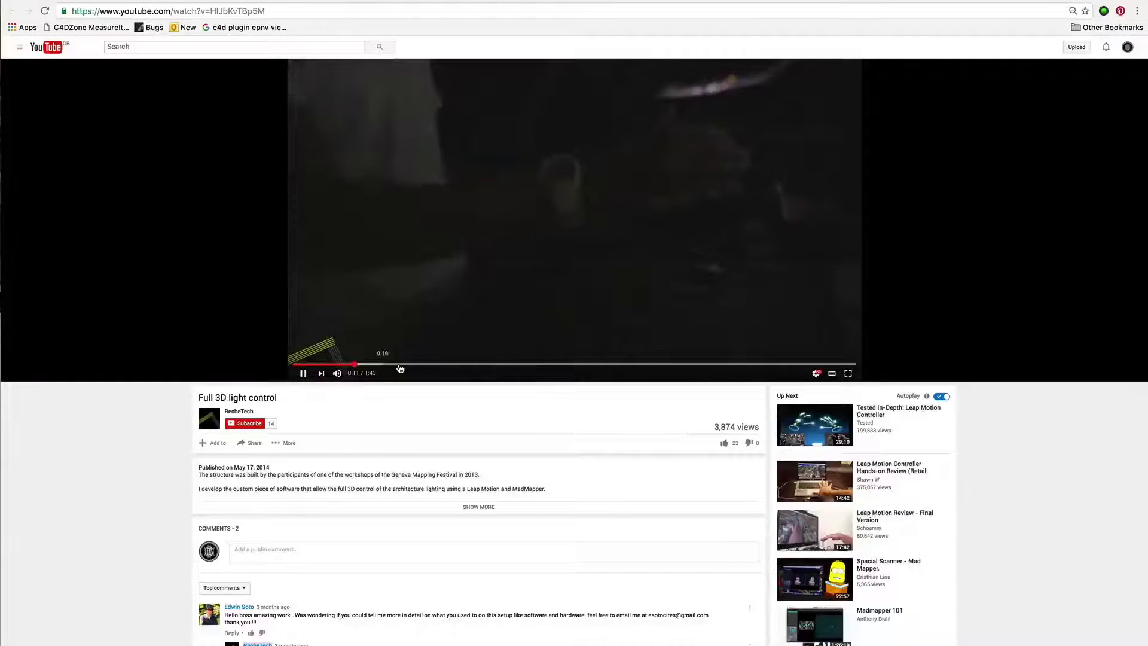